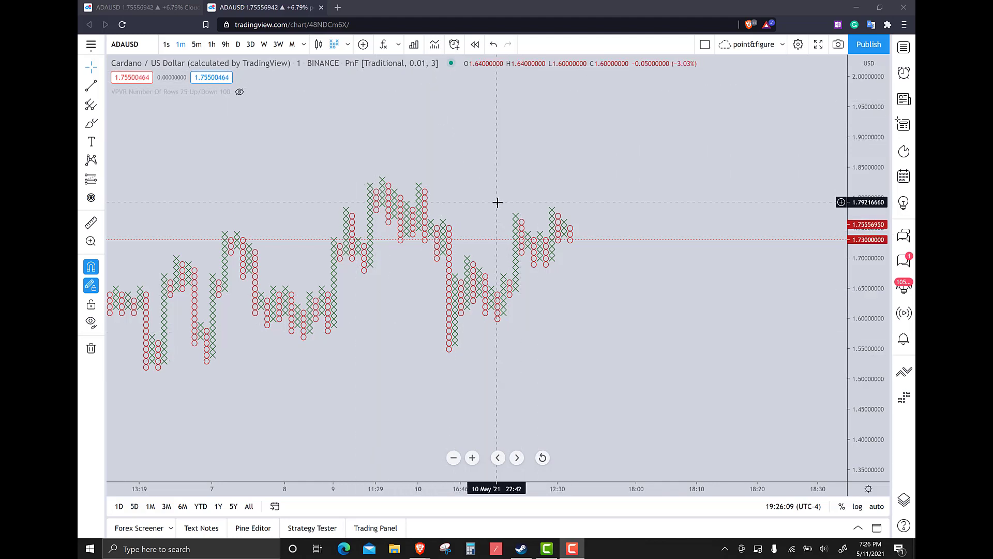
# Set the ADAUSD point-and-figure box size to 0.02 and lock the price-to-bar ratio at 0.02.
pyautogui.hscroll(-5, 538, 343)
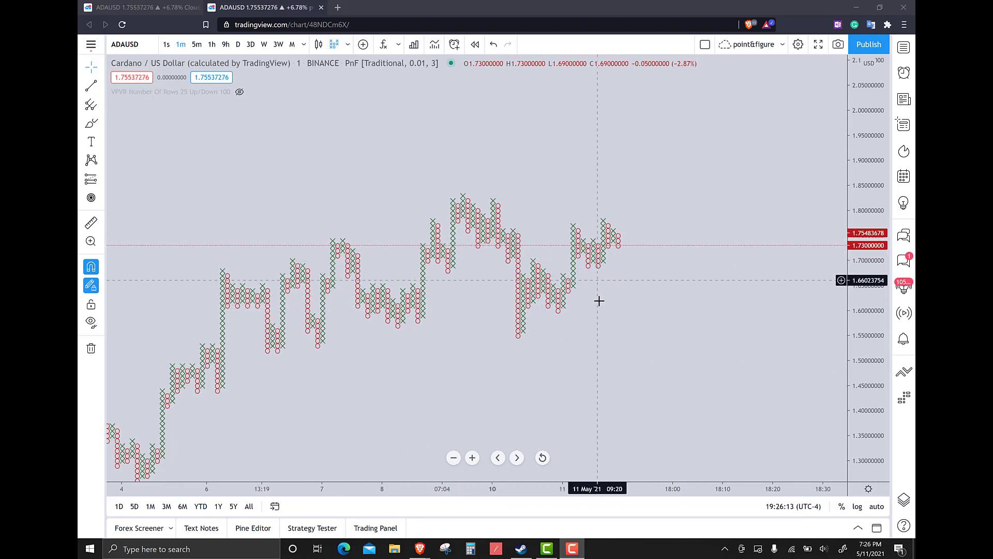
pyautogui.scroll(3, 568, 278)
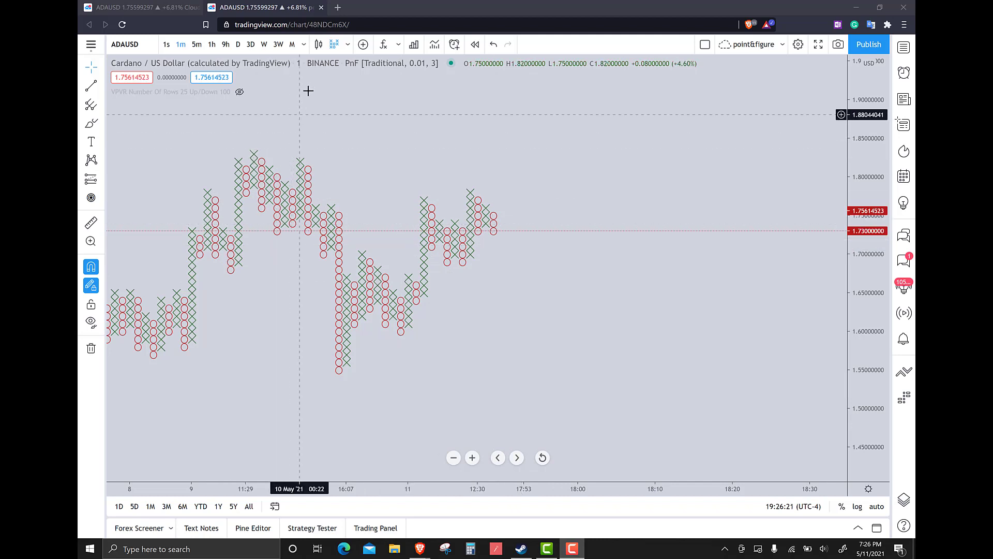
pyautogui.click(476, 63)
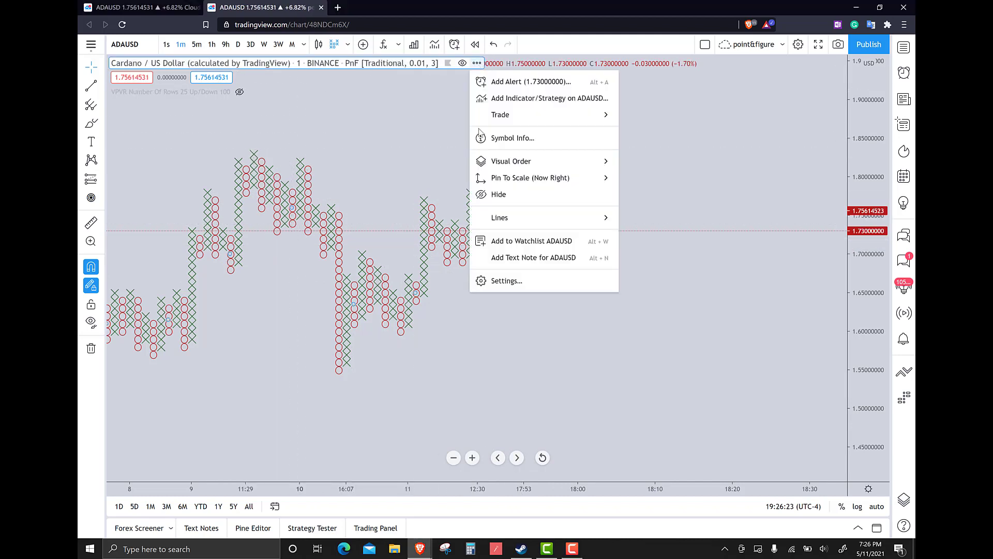
pyautogui.click(500, 282)
pyautogui.click(593, 258)
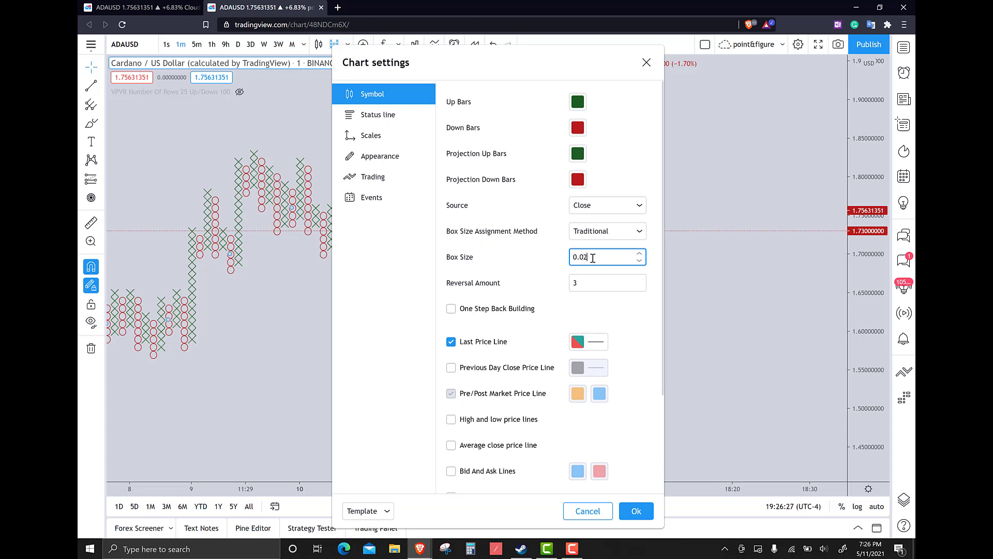
pyautogui.click(371, 134)
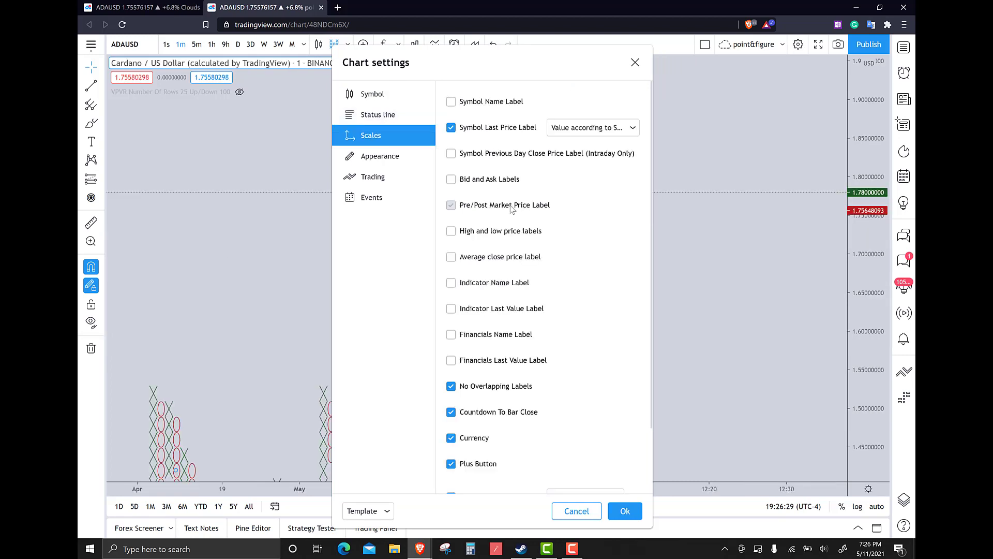
pyautogui.scroll(-3, 558, 363)
pyautogui.click(571, 421)
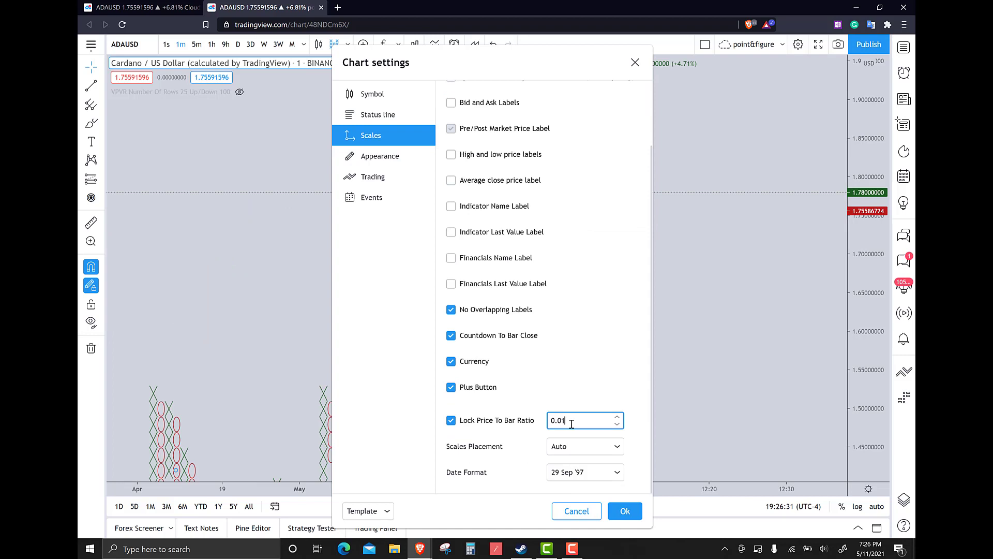
pyautogui.write('2')
pyautogui.click(625, 511)
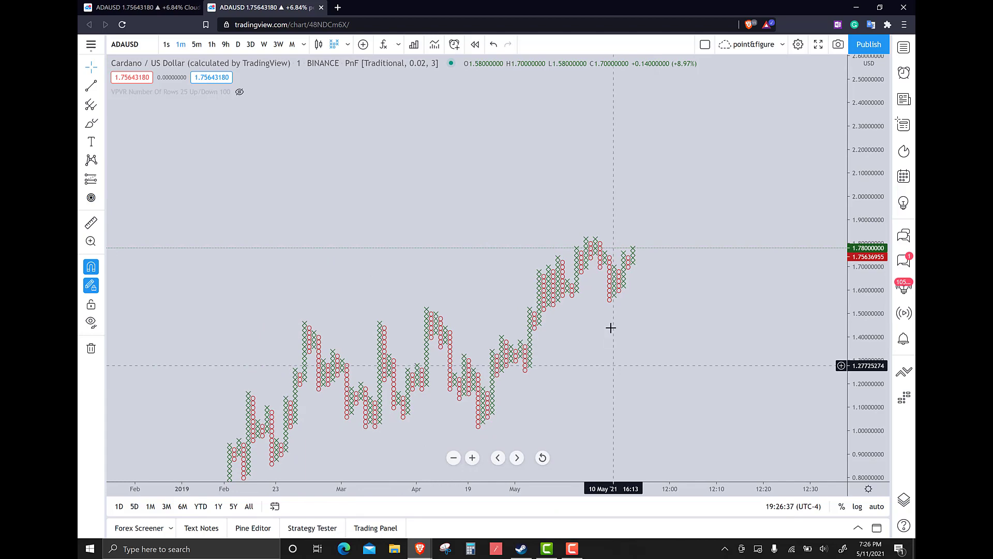
pyautogui.scroll(1, 611, 322)
pyautogui.scroll(1, 611, 322)
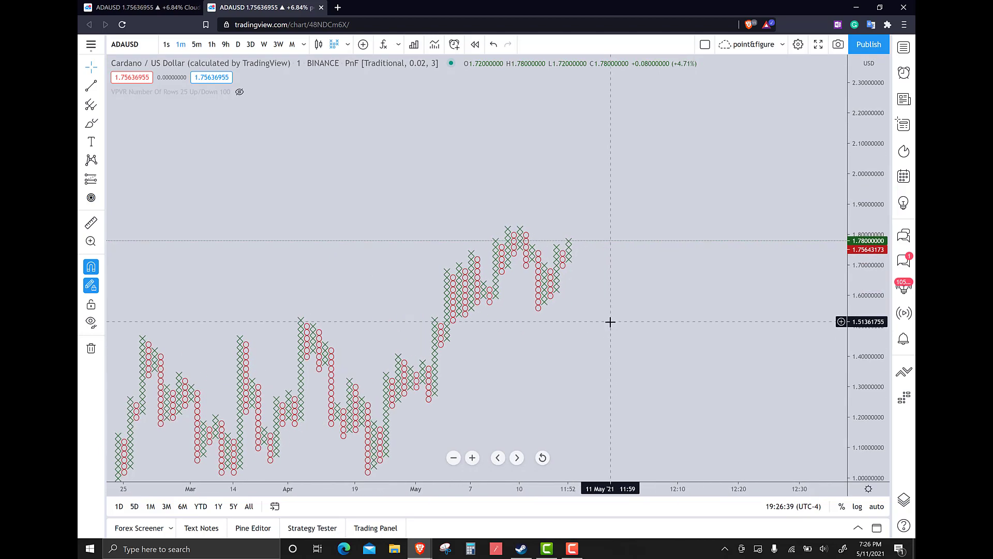
pyautogui.scroll(2, 611, 322)
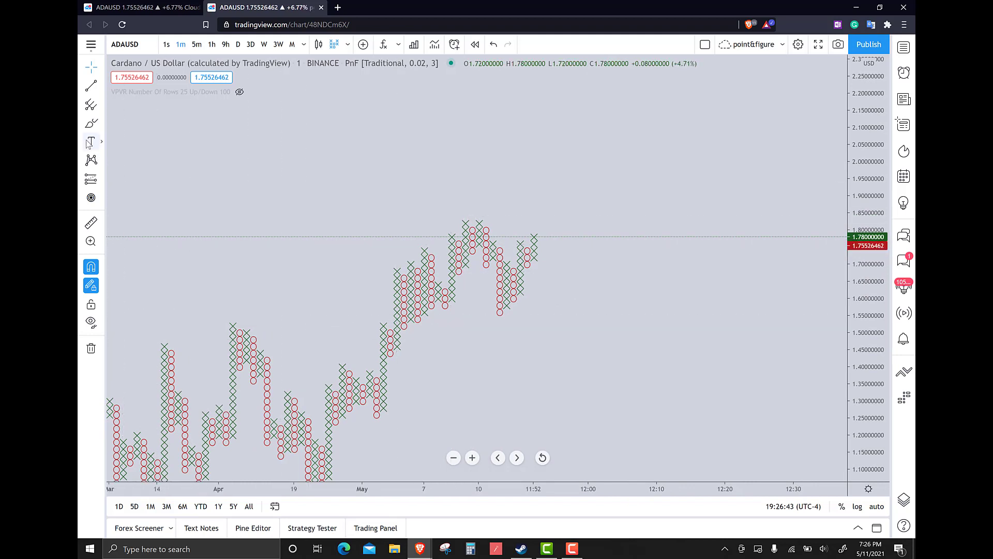
pyautogui.click(100, 159)
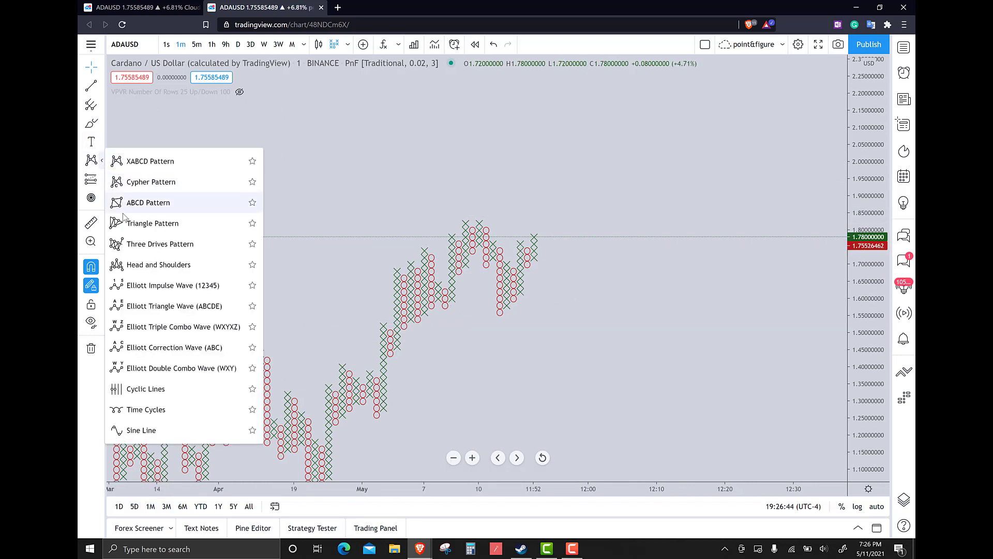
pyautogui.click(144, 250)
pyautogui.click(101, 160)
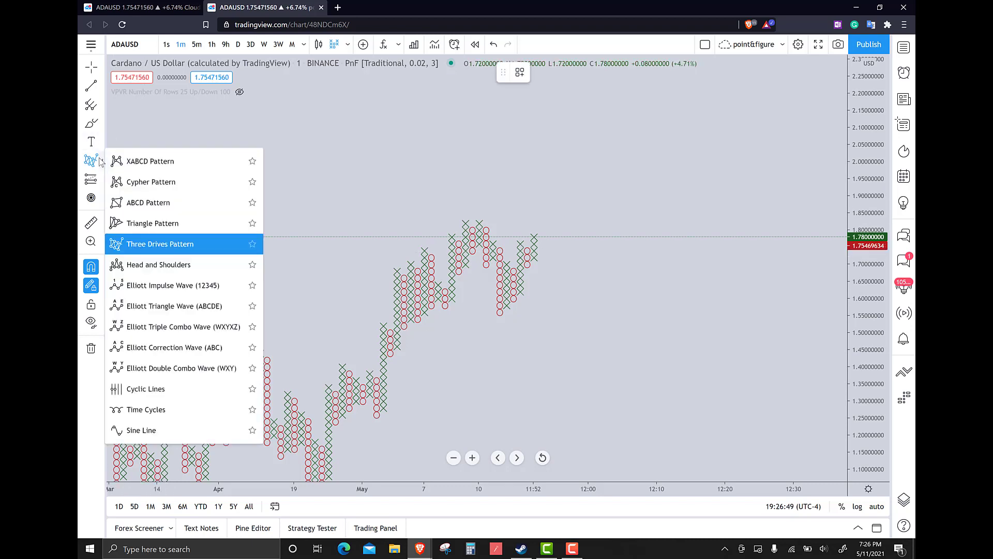
pyautogui.click(157, 267)
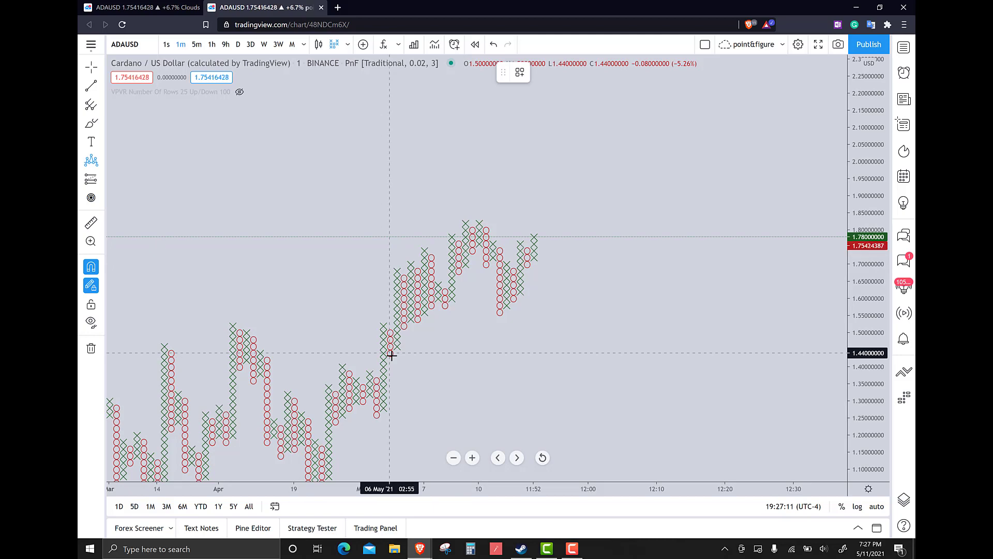
pyautogui.scroll(3, 392, 356)
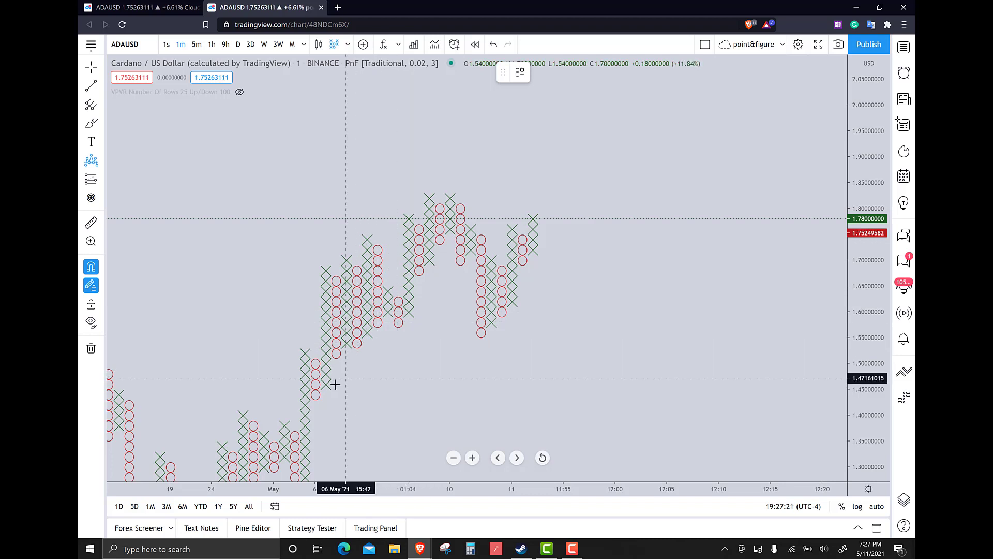
pyautogui.click(315, 394)
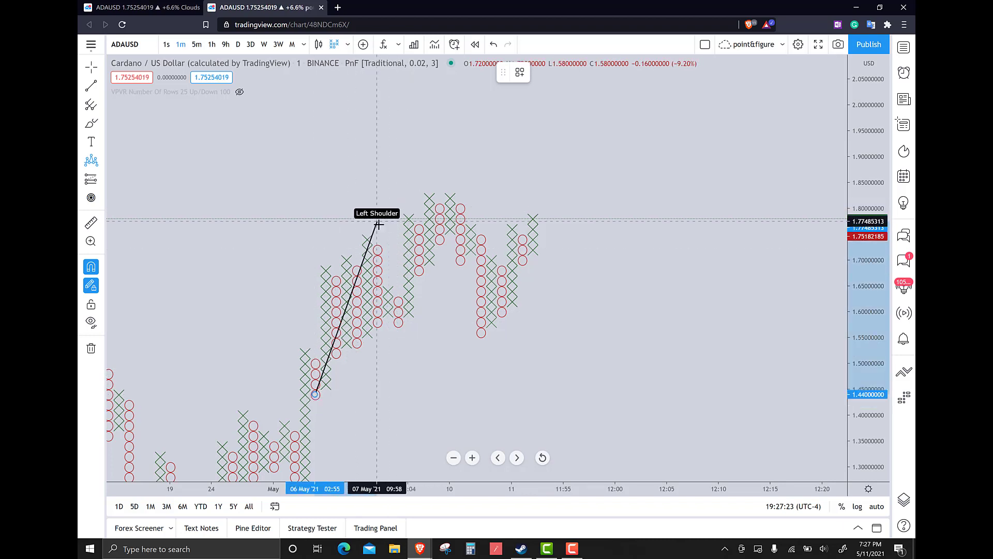
pyautogui.click(366, 239)
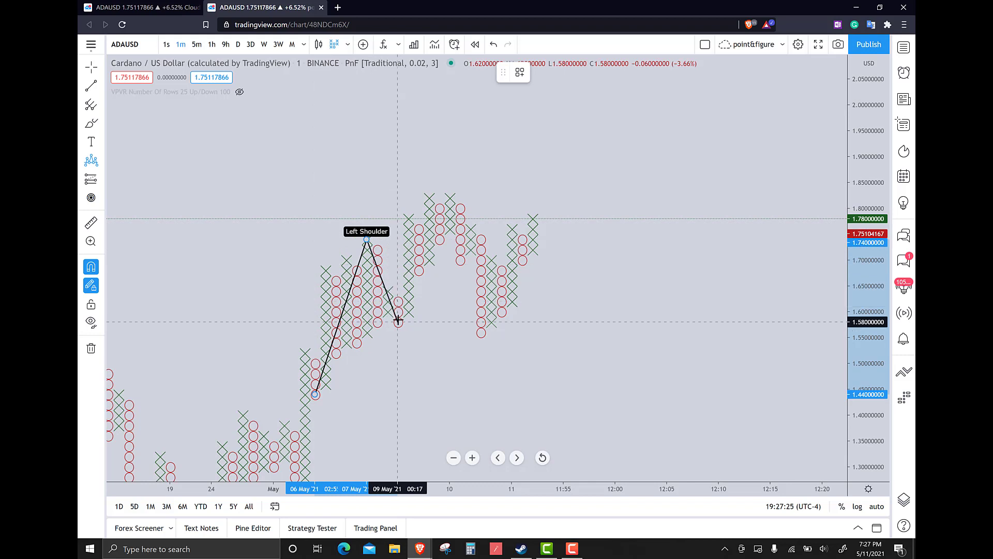
pyautogui.click(398, 321)
pyautogui.click(440, 183)
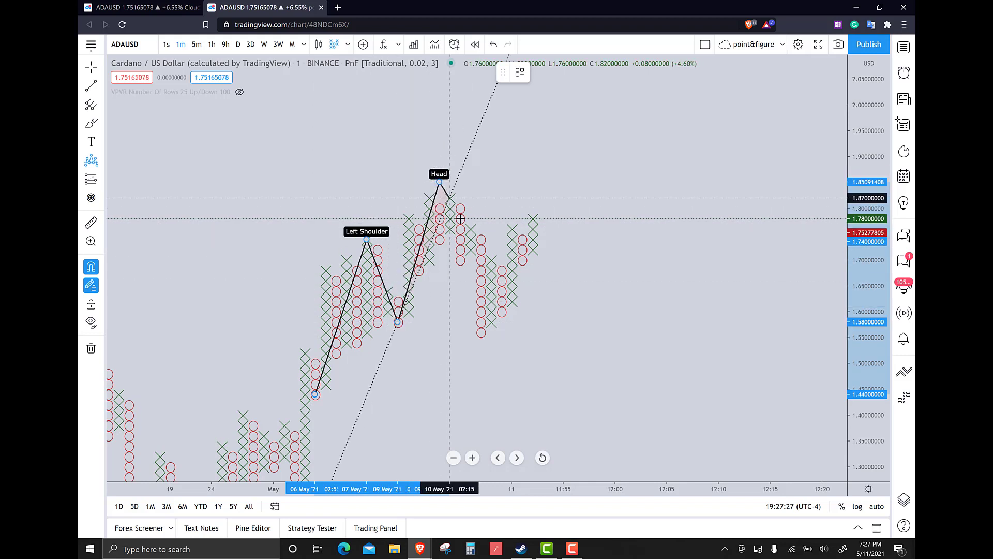
pyautogui.click(481, 332)
pyautogui.click(533, 218)
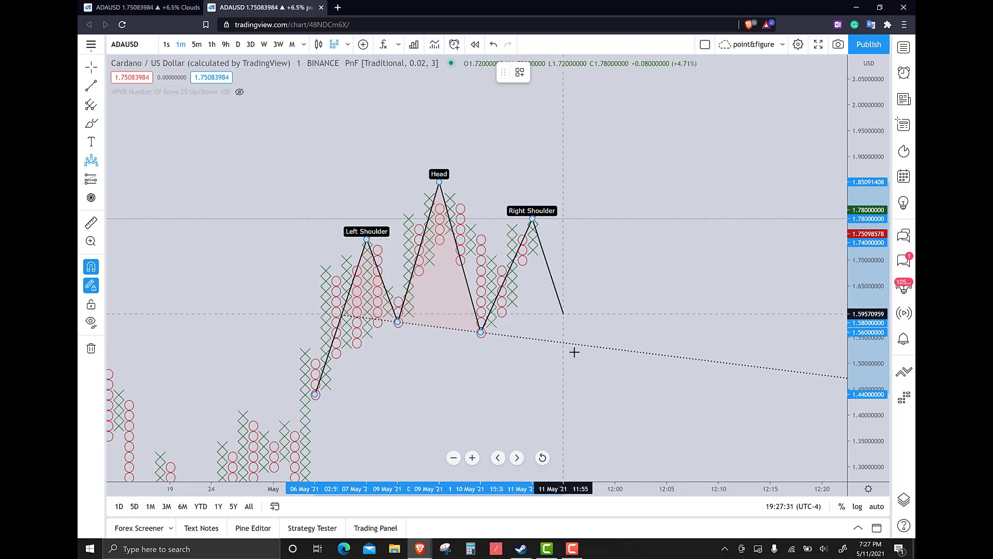
pyautogui.click(574, 387)
pyautogui.click(499, 372)
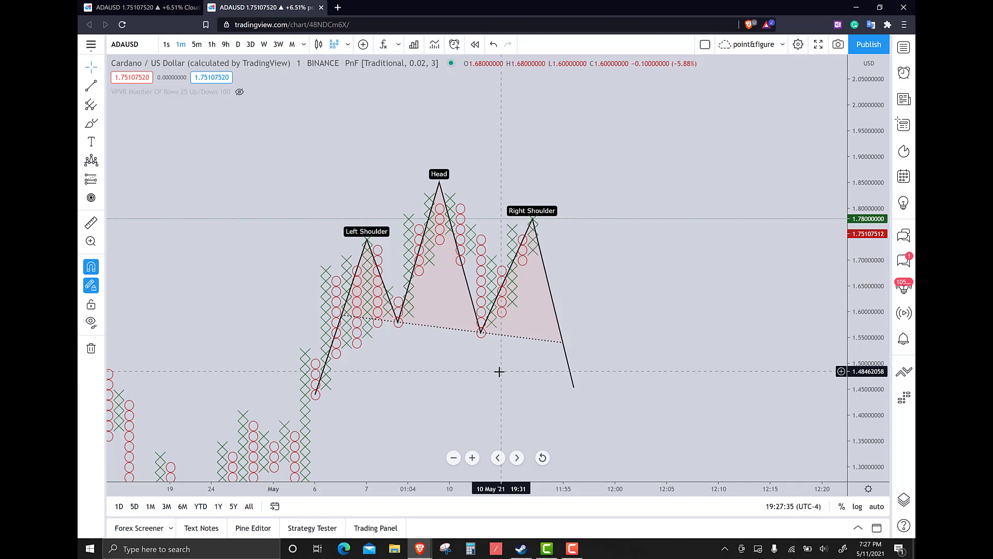
pyautogui.click(555, 320)
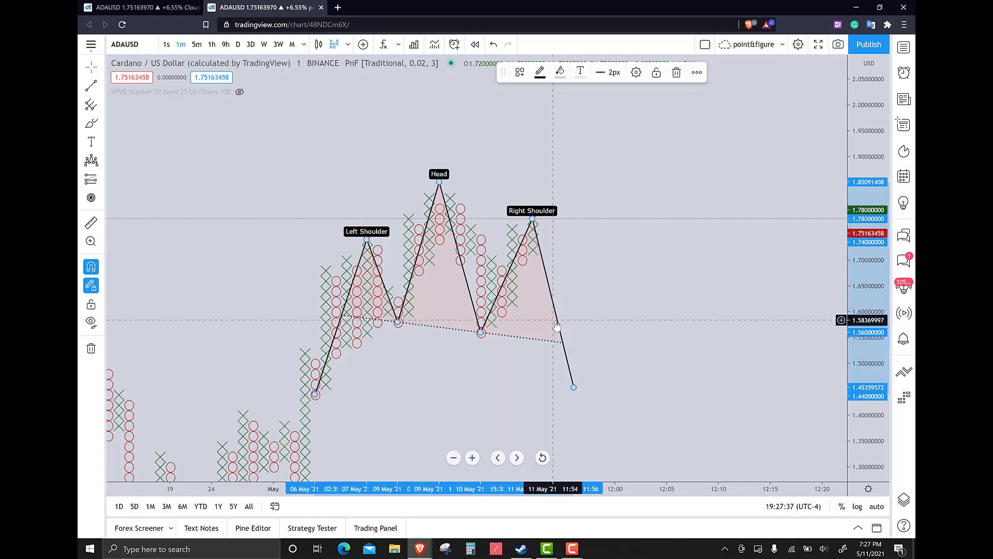
pyautogui.press('Delete')
pyautogui.scroll(2, 557, 325)
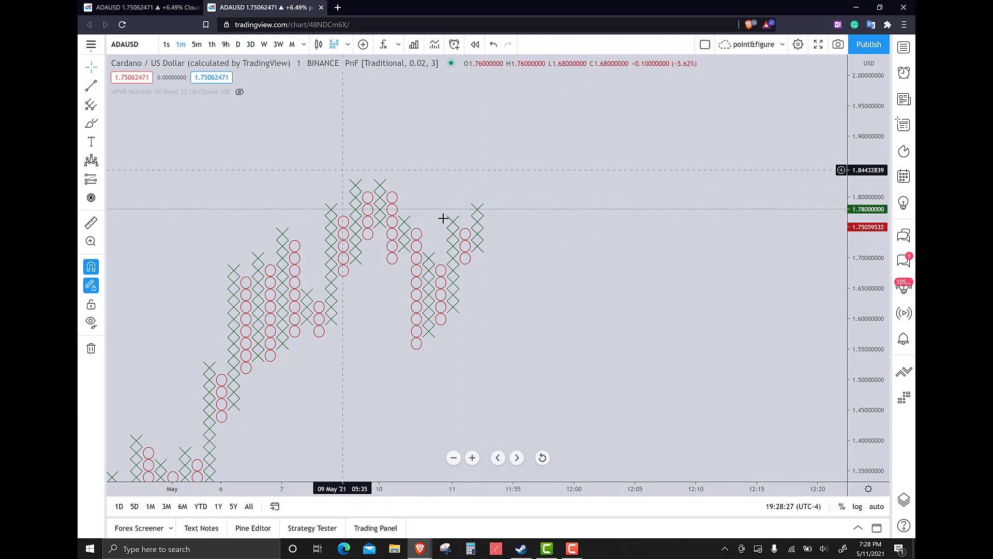
pyautogui.scroll(3, 490, 251)
pyautogui.scroll(2, 546, 226)
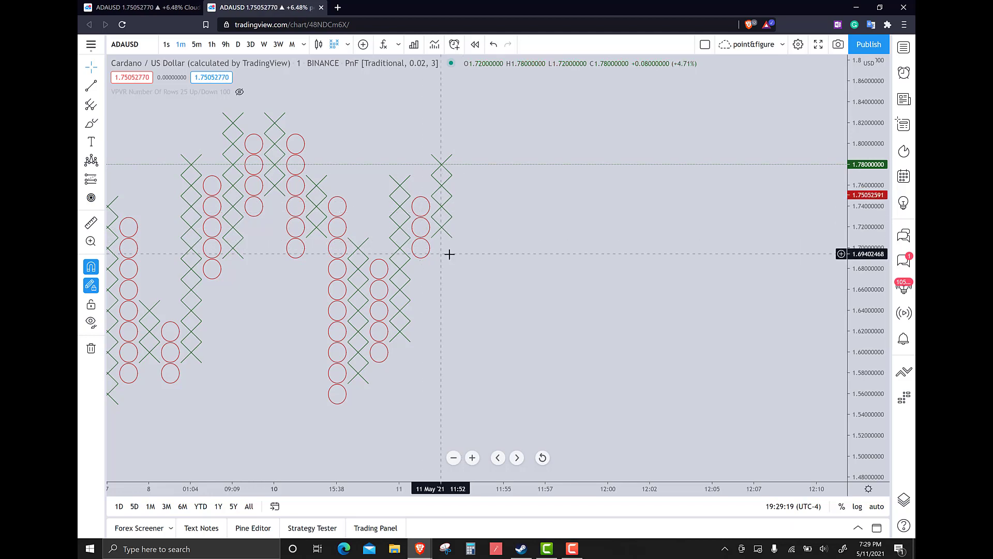
pyautogui.scroll(-3, 464, 270)
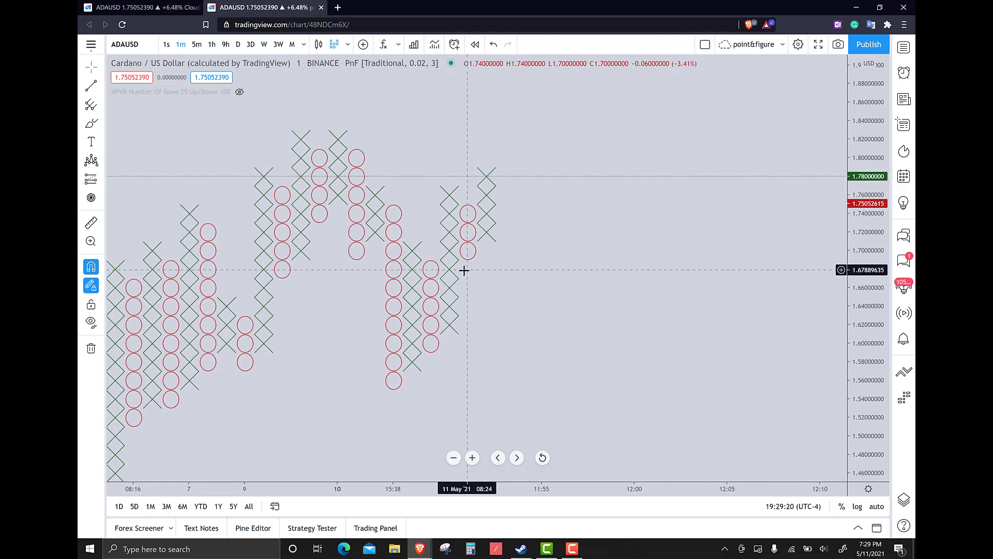
pyautogui.moveTo(464, 270); pyautogui.dragTo(478, 329)
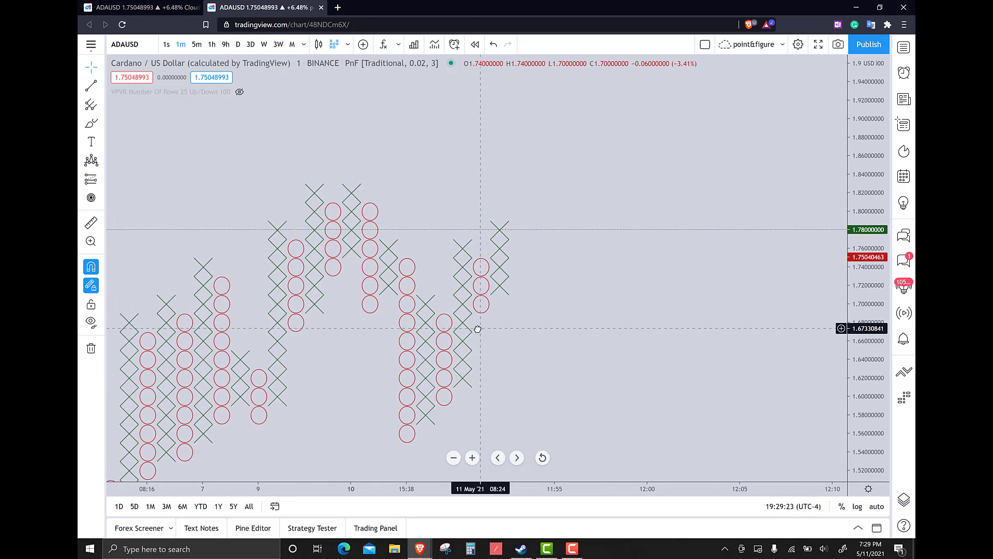
pyautogui.scroll(-1, 478, 329)
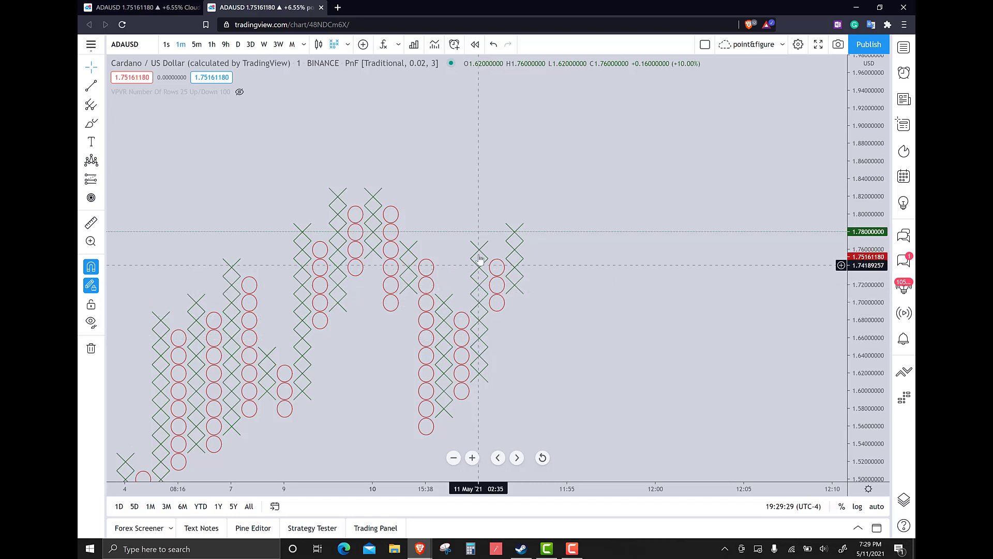
pyautogui.click(443, 550)
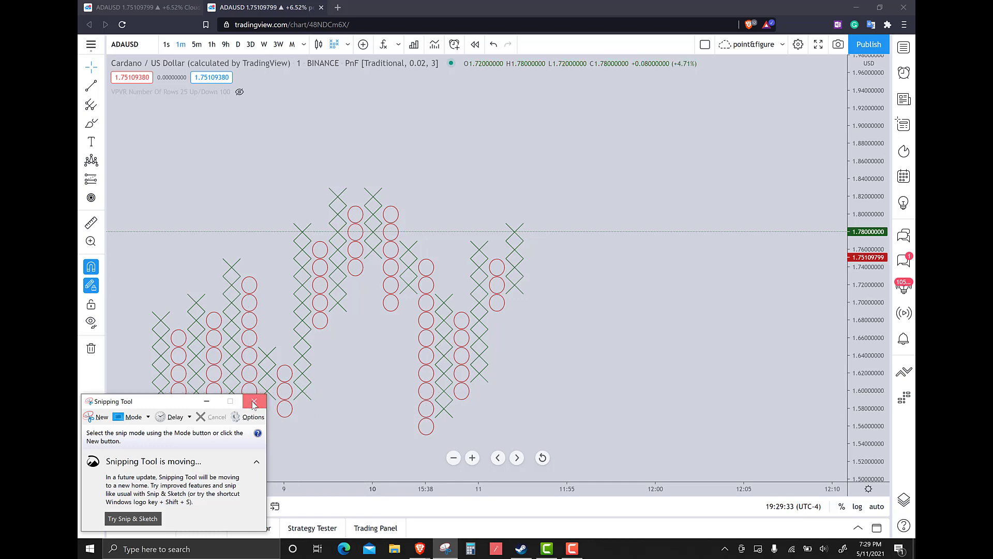
# Close Snipping Tool, compute 8 × 0.02 = 0.16 in Calculator, and return to the chart.
pyautogui.click(252, 400)
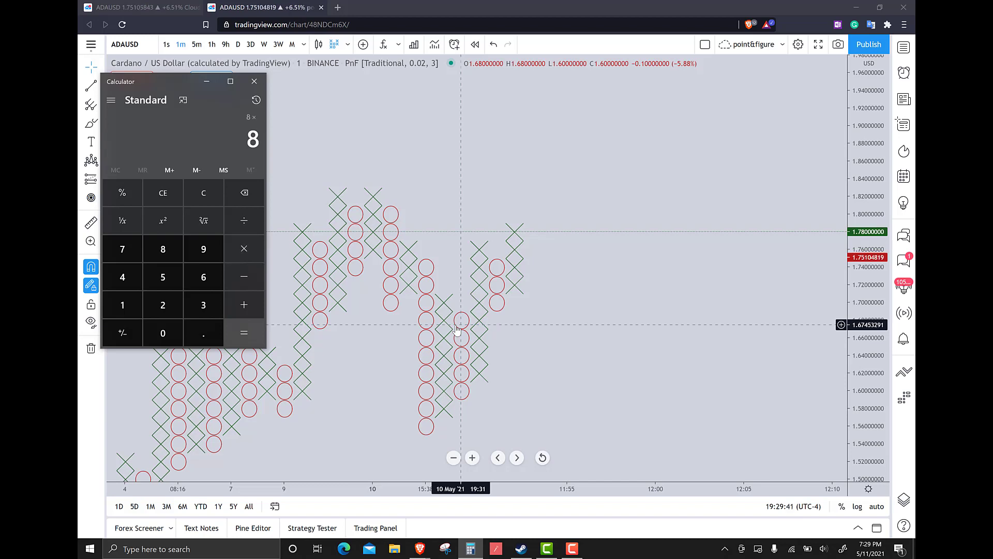
pyautogui.write('.0')
pyautogui.write('2')
pyautogui.press('BackSpace')
pyautogui.write('02')
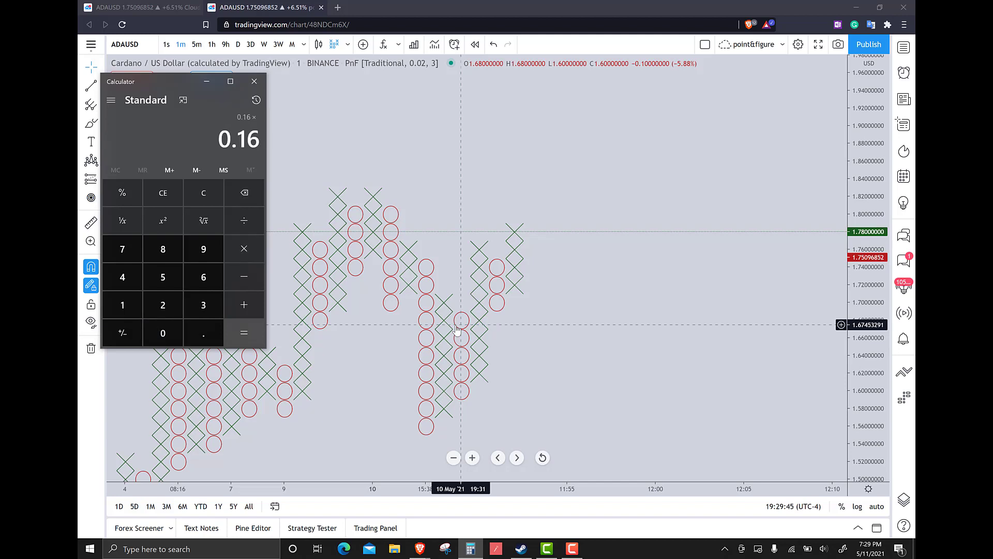
pyautogui.click(462, 331)
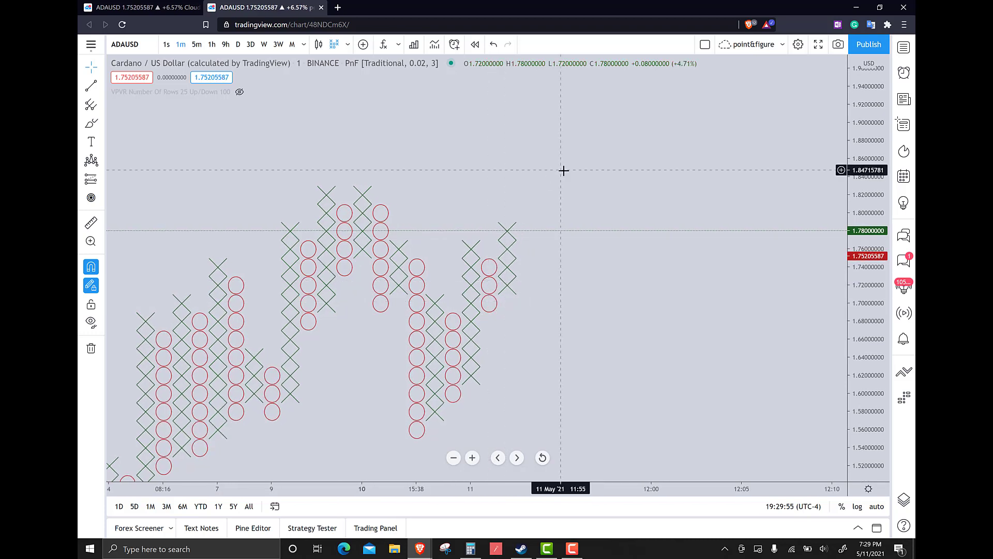
pyautogui.moveTo(563, 169); pyautogui.dragTo(590, 250)
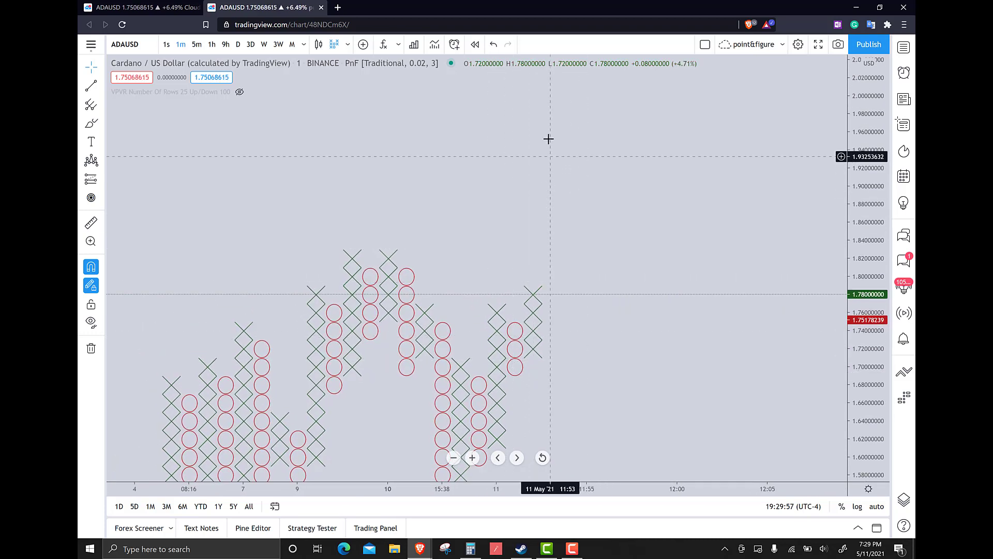
# Place a 'Profit Target @ 2.38' text label above the columns and delete the stray extra label.
pyautogui.click(92, 142)
pyautogui.click(532, 119)
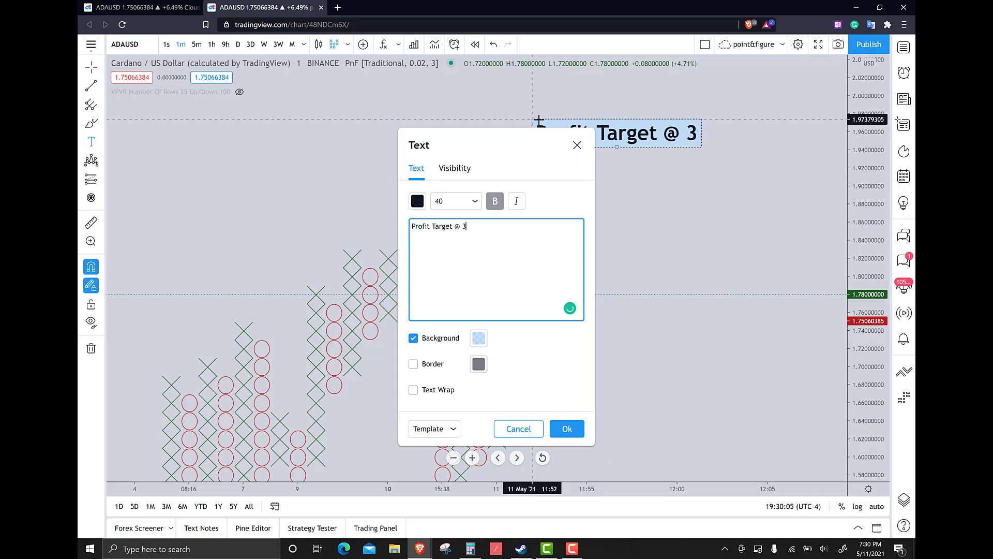
pyautogui.click(568, 429)
pyautogui.click(598, 381)
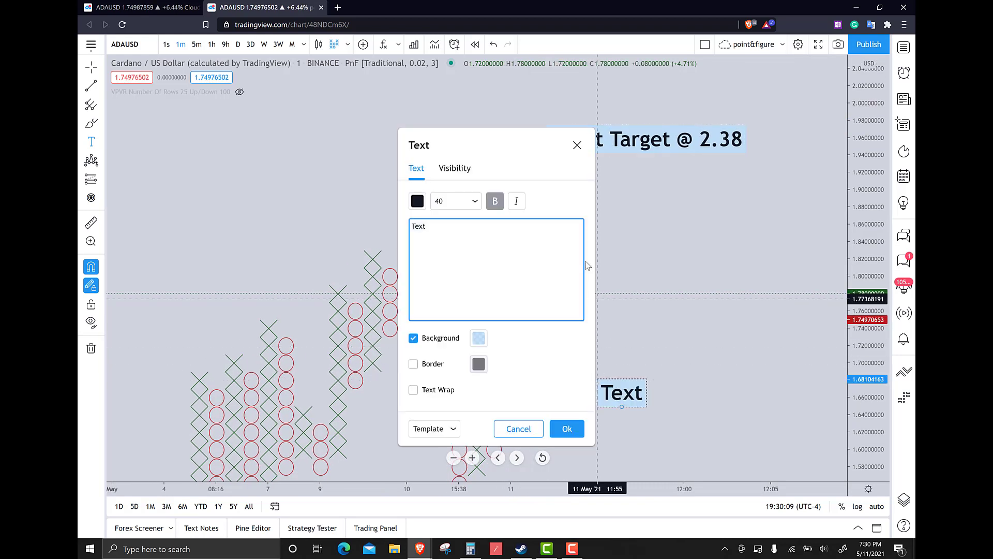
pyautogui.click(518, 429)
pyautogui.click(615, 368)
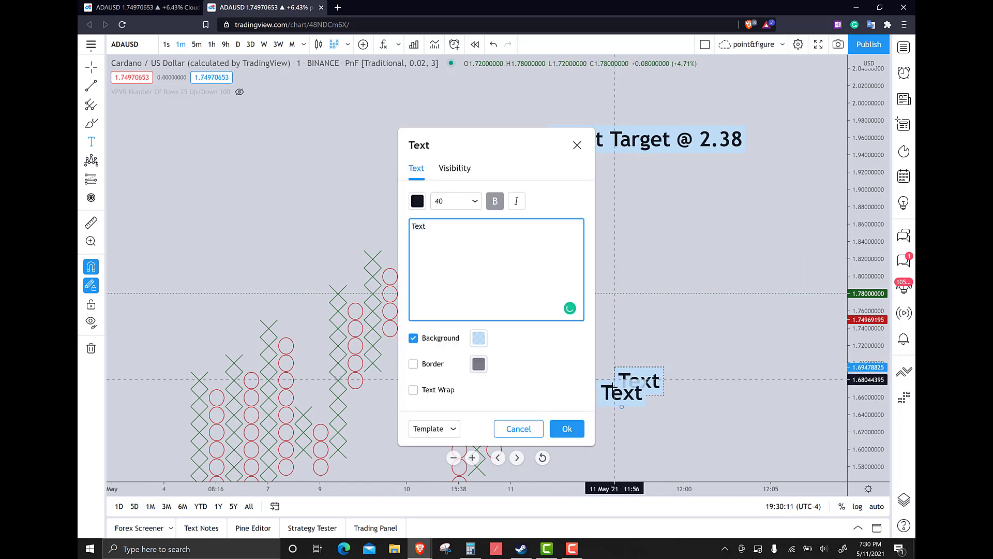
pyautogui.press('Escape')
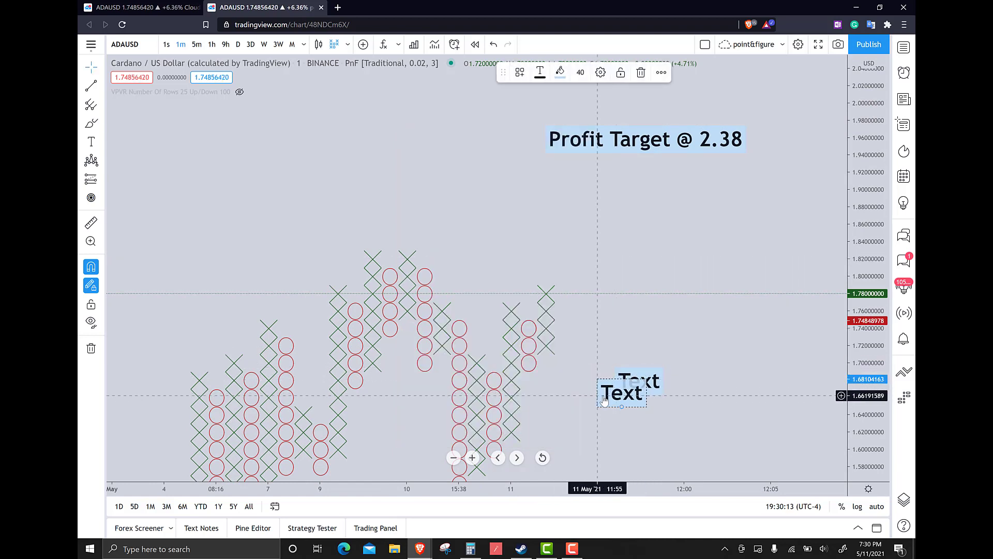
pyautogui.press('Delete')
pyautogui.press('Delete')
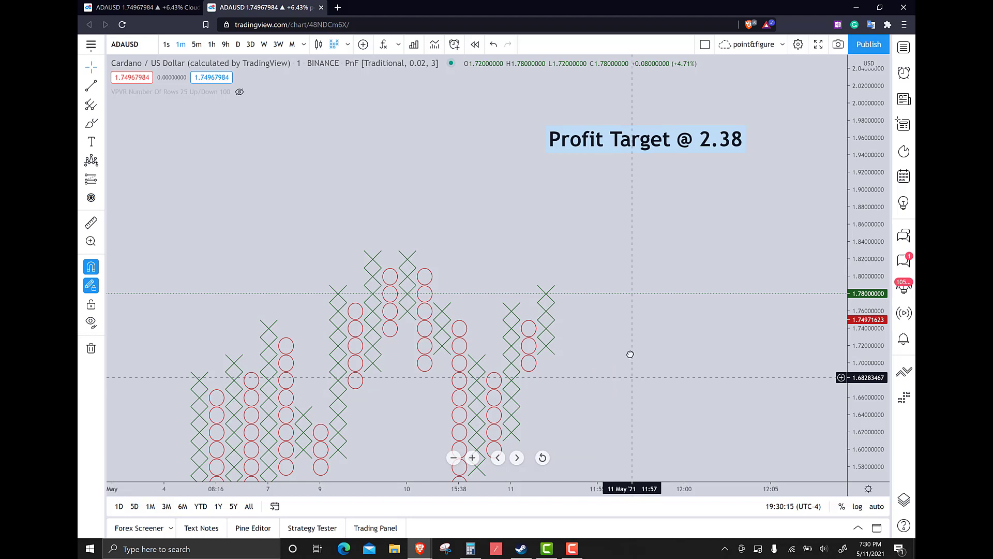
# Pan and zoom out to bring the late-April columns into view beside the profit-target label.
pyautogui.moveTo(630, 354); pyautogui.dragTo(620, 242)
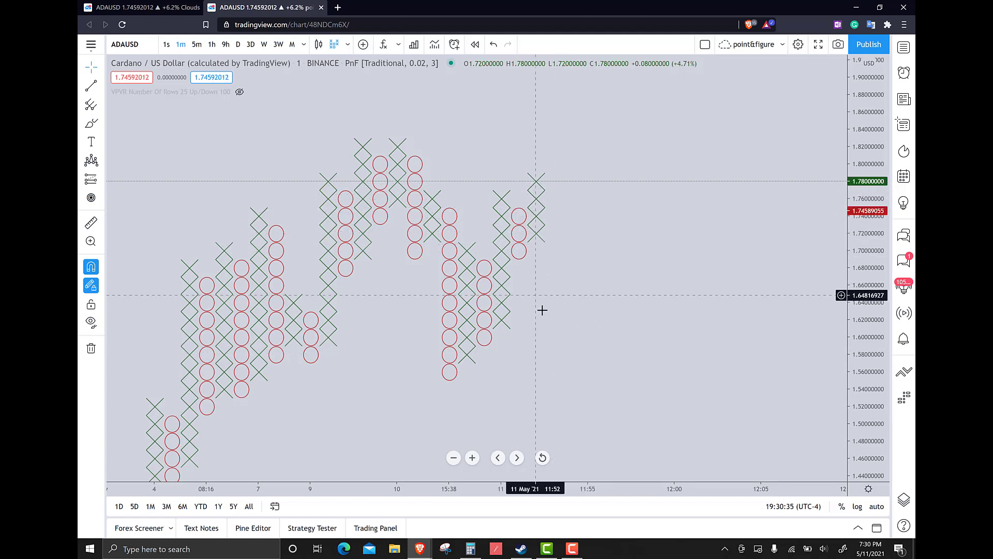
pyautogui.scroll(-3, 541, 309)
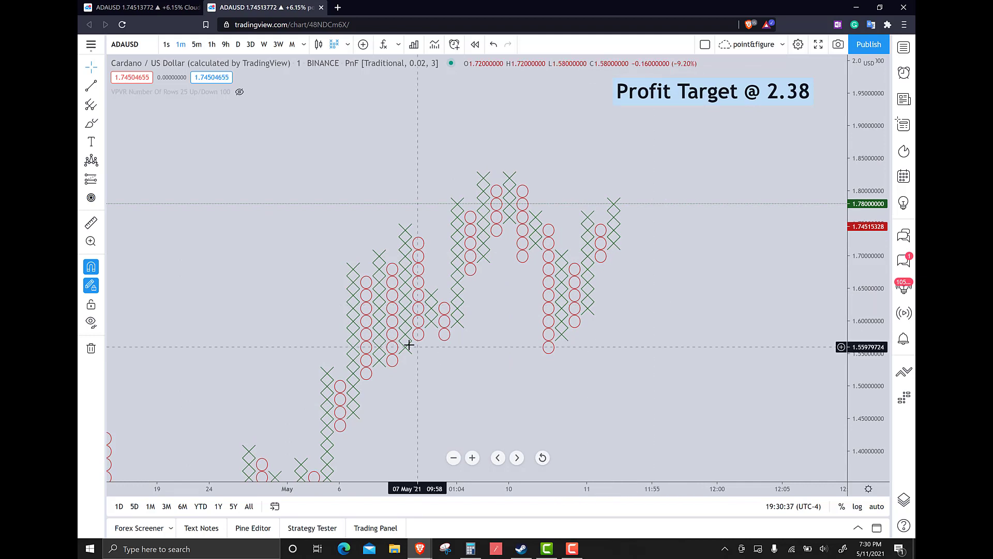
# Draw a head-and-shoulders pattern from 1.44 through shoulders near 1.74 and 1.78 and the tallest column.
pyautogui.click(92, 161)
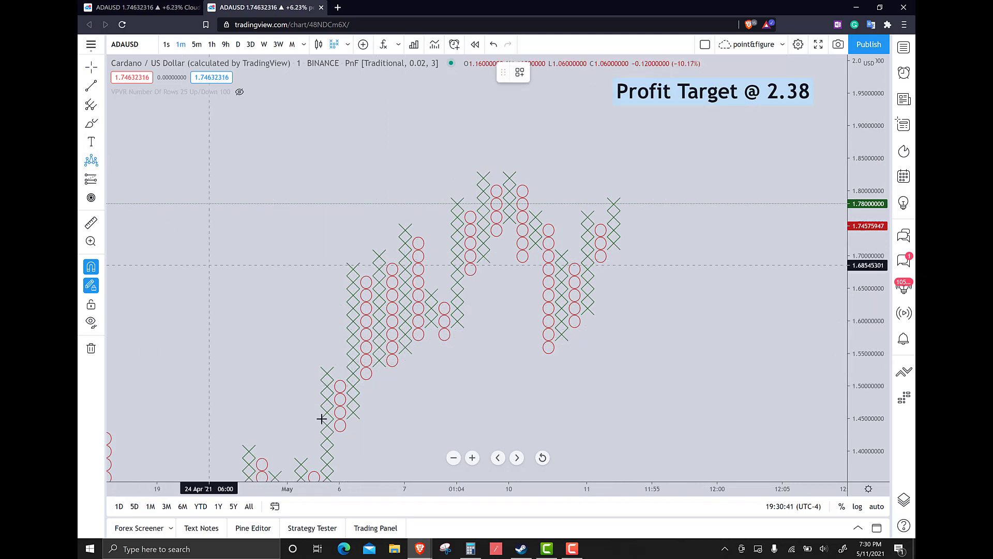
pyautogui.click(341, 424)
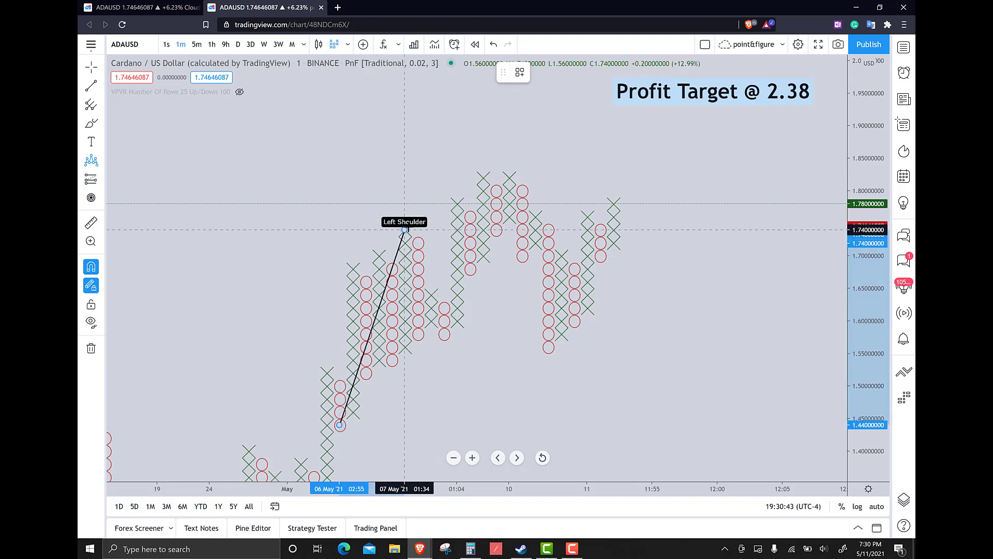
pyautogui.click(404, 229)
pyautogui.click(444, 333)
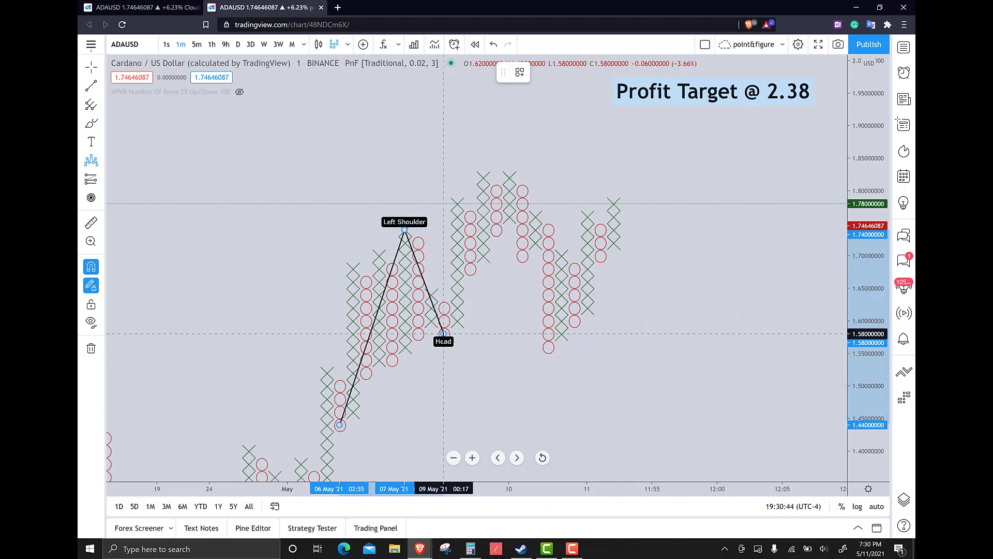
pyautogui.click(494, 151)
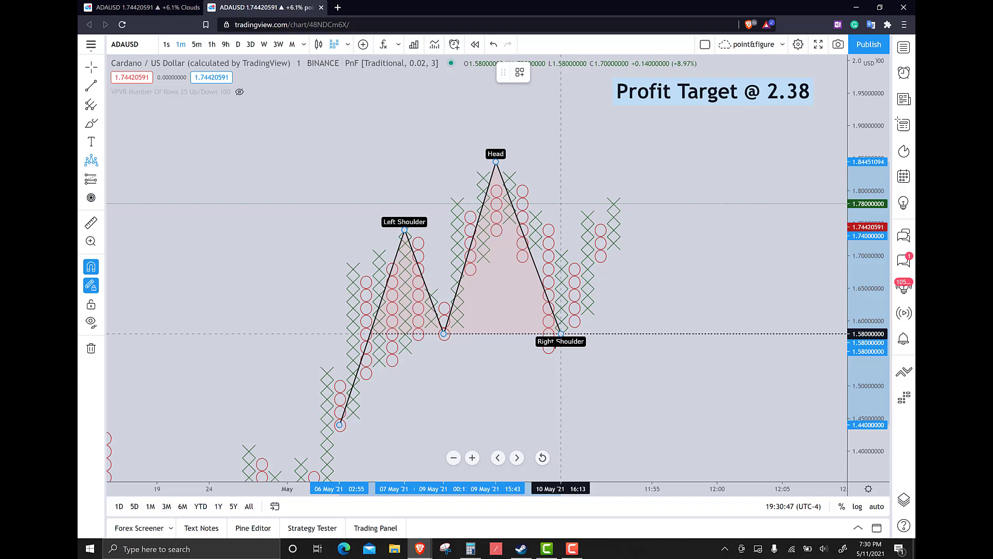
pyautogui.click(561, 334)
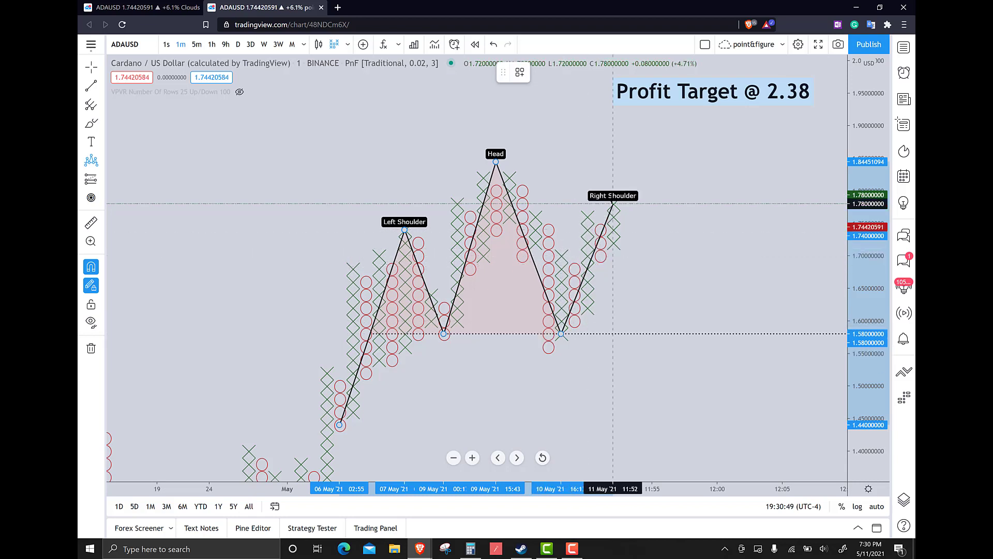
pyautogui.click(613, 204)
pyautogui.click(678, 385)
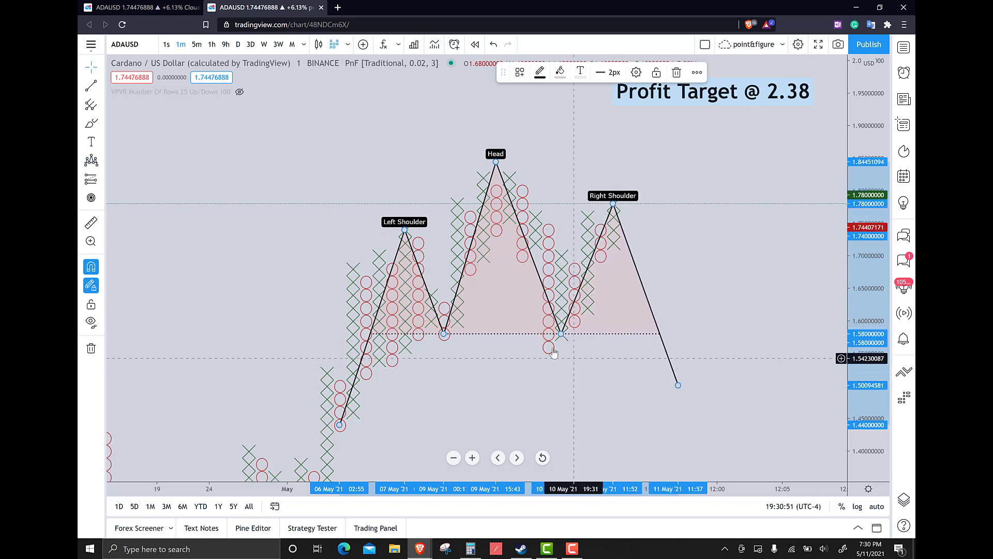
# Lower the second trough so the neckline slopes, then switch to the Clouds chart tab.
pyautogui.moveTo(562, 335); pyautogui.dragTo(549, 346)
pyautogui.click(629, 364)
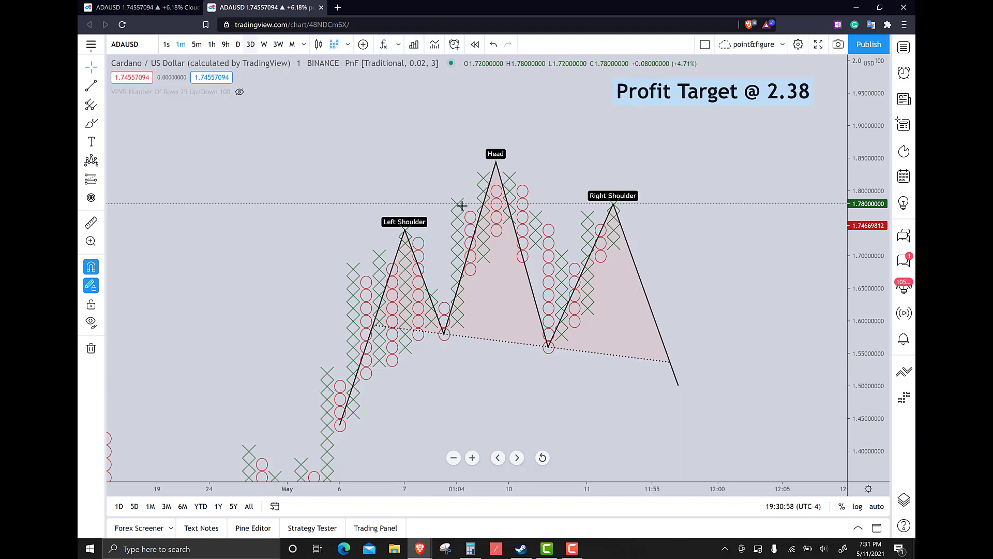
pyautogui.click(127, 5)
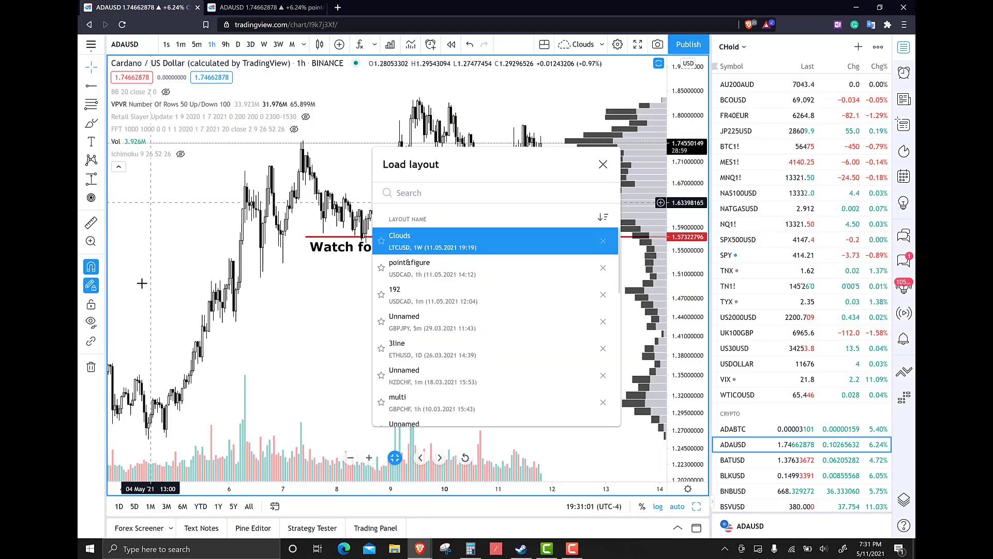
# Dismiss the Load layout list and zoom out the hourly ADAUSD chart to show the 1.5732 line.
pyautogui.click(328, 295)
pyautogui.scroll(-5, 424, 306)
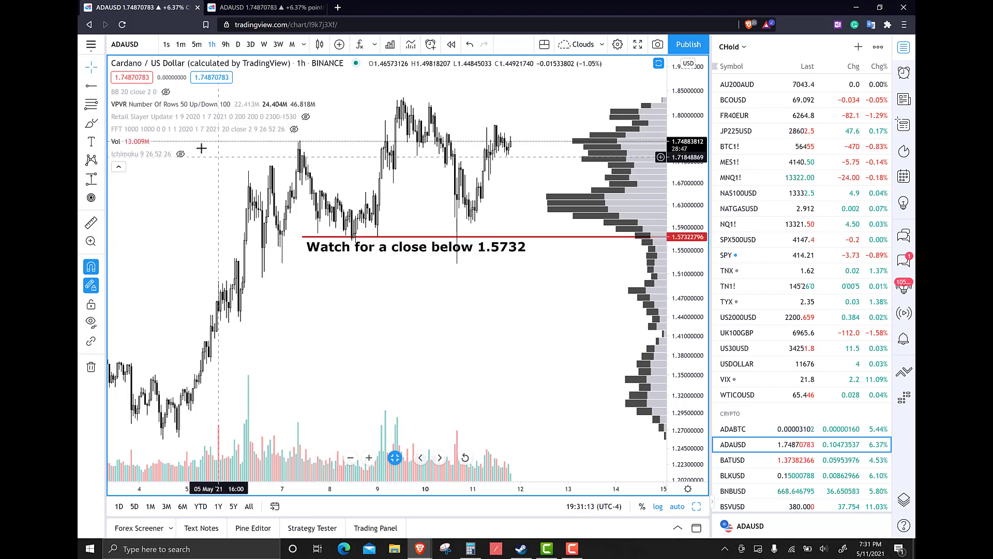
pyautogui.moveTo(117, 130)
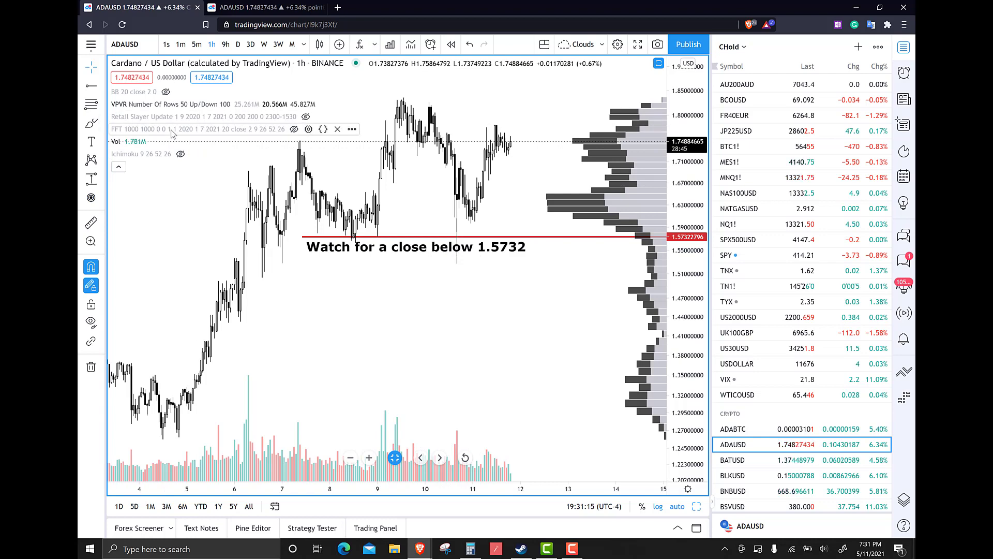
# Switch ADAUSD to 1D candles, restore the RSI, CBIDX and BB %B panes, and show Ichimoku.
pyautogui.click(240, 45)
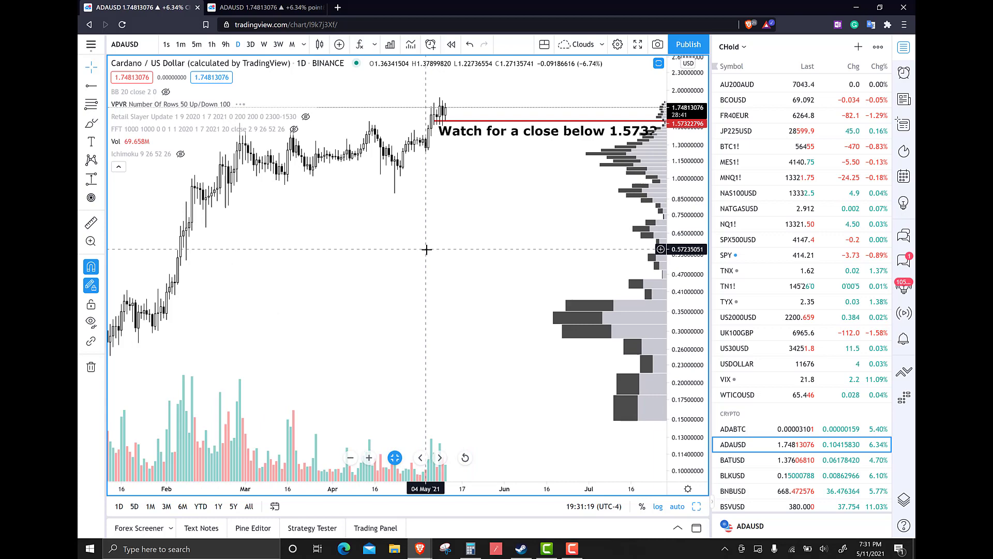
pyautogui.scroll(5, 427, 249)
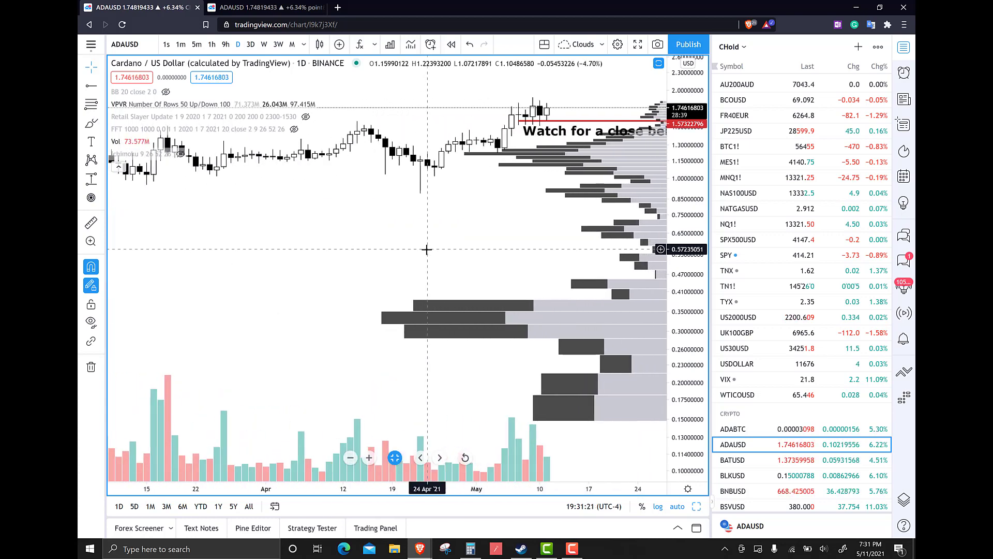
pyautogui.scroll(-5, 427, 250)
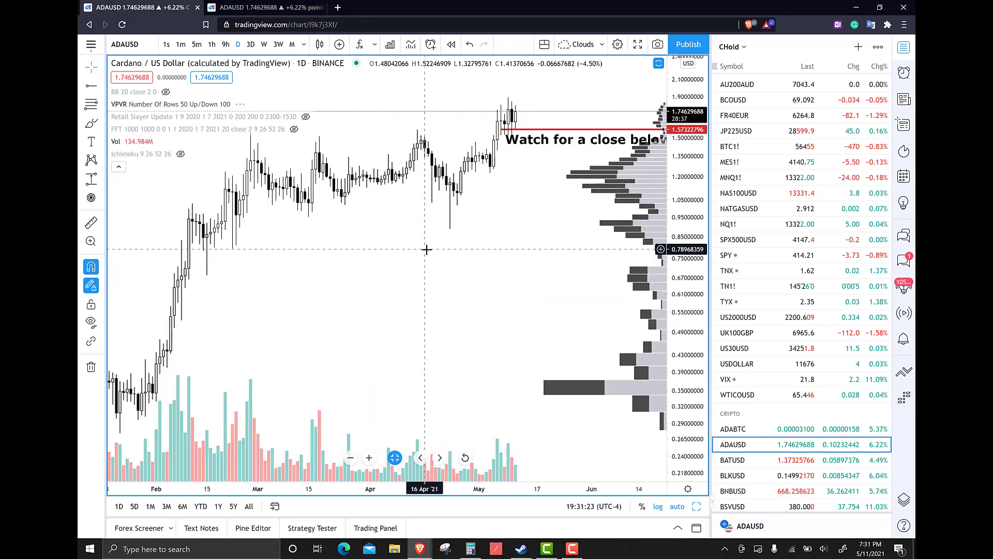
pyautogui.doubleClick(426, 250)
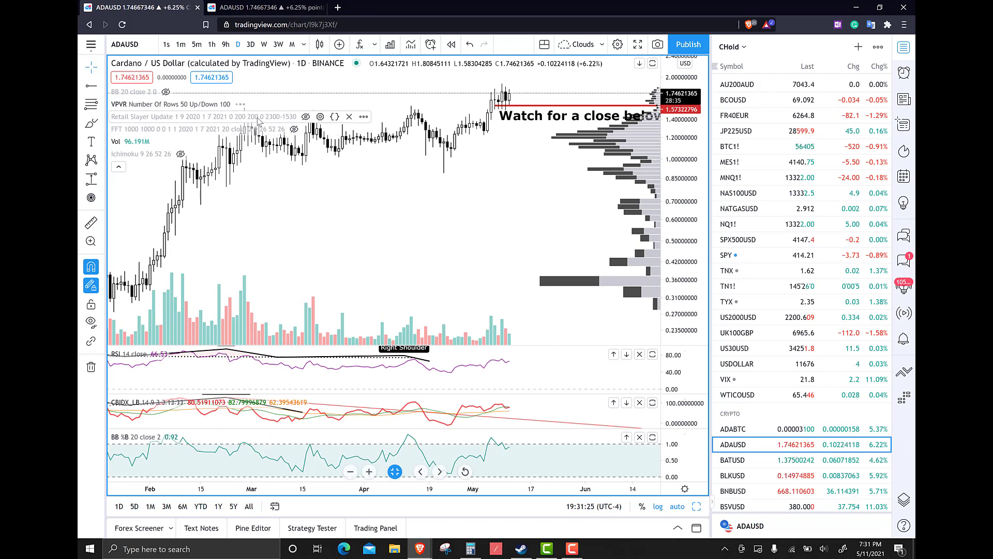
pyautogui.click(180, 154)
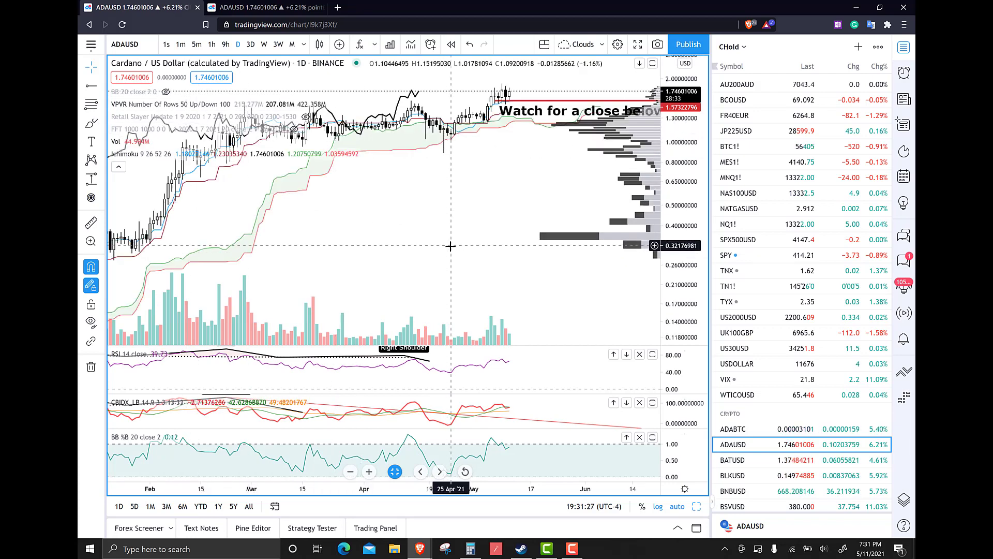
pyautogui.scroll(5, 450, 246)
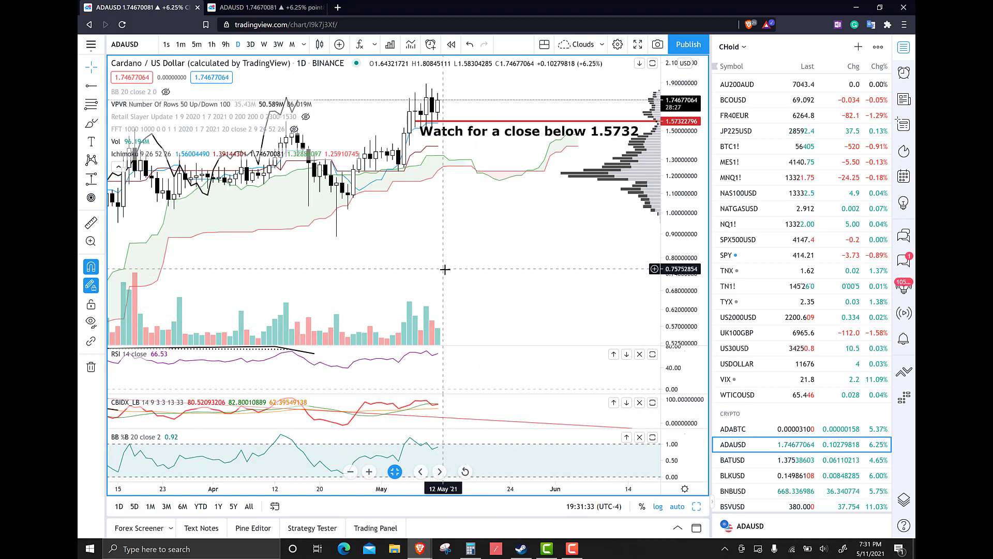
pyautogui.scroll(2, 443, 254)
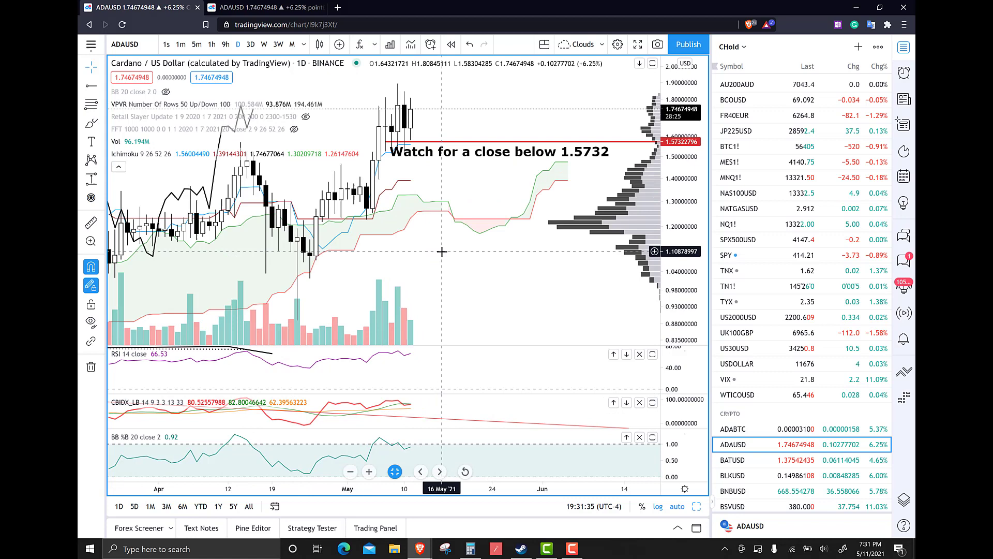
pyautogui.scroll(2, 442, 252)
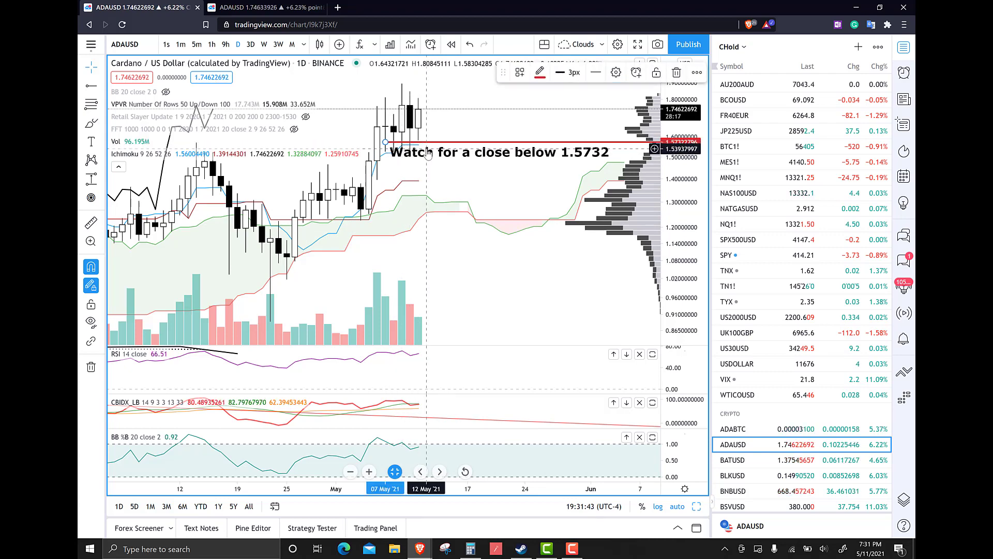
# Delete the red 1.5732 horizontal ray and its 'Watch for a close below' label.
pyautogui.press('Delete')
pyautogui.scroll(3, 414, 150)
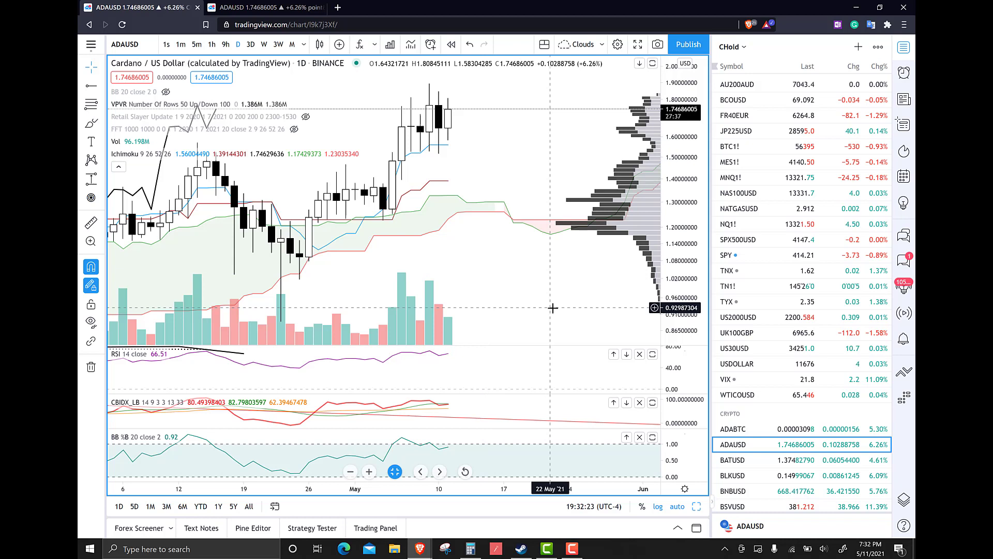
pyautogui.moveTo(574, 552)
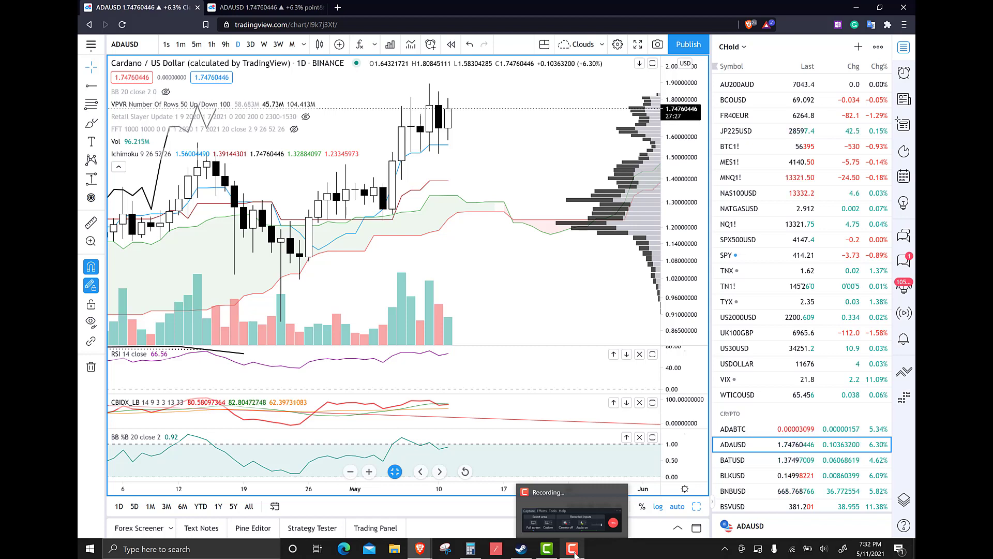
pyautogui.click(576, 553)
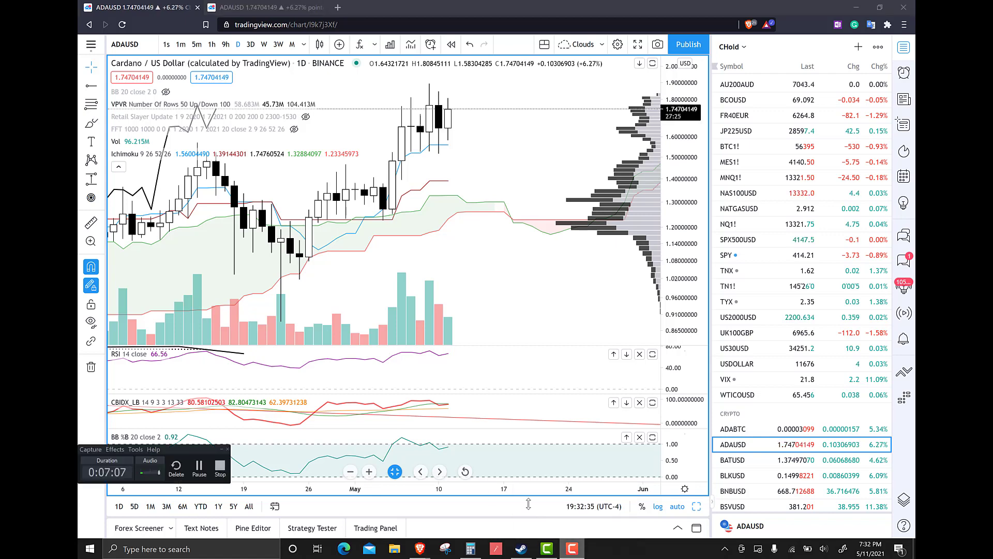